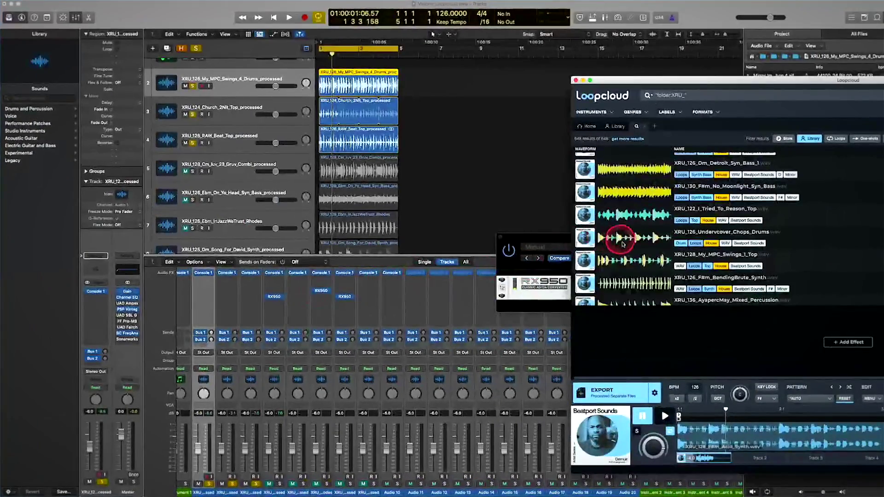
scroll(623, 242, up, 5)
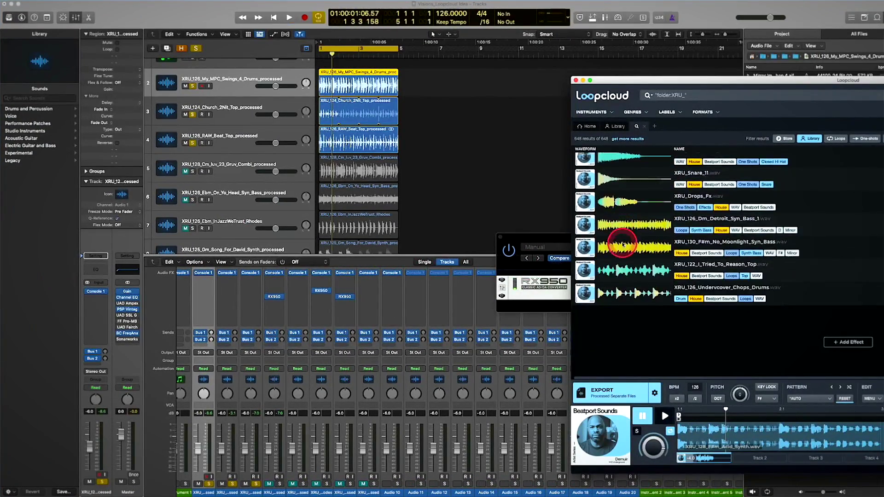
scroll(623, 244, down, 2)
scroll(622, 245, down, 2)
scroll(623, 244, down, 2)
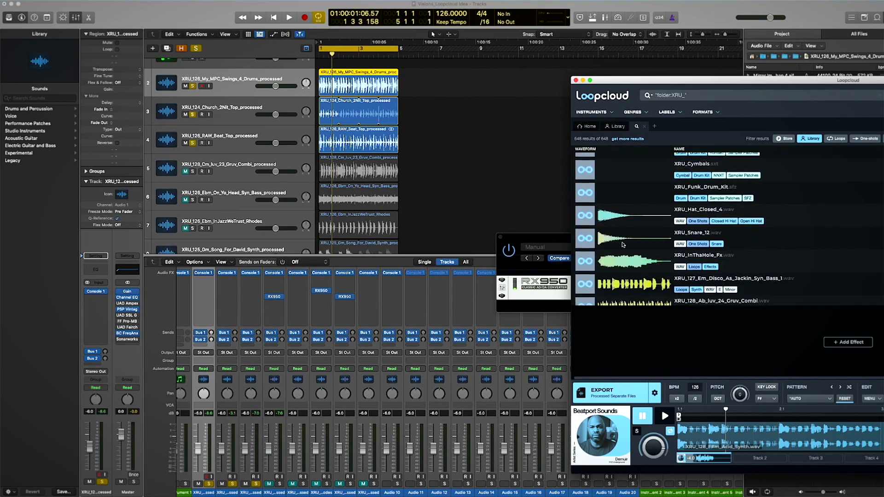
scroll(622, 245, down, 2)
scroll(622, 245, down, 2)
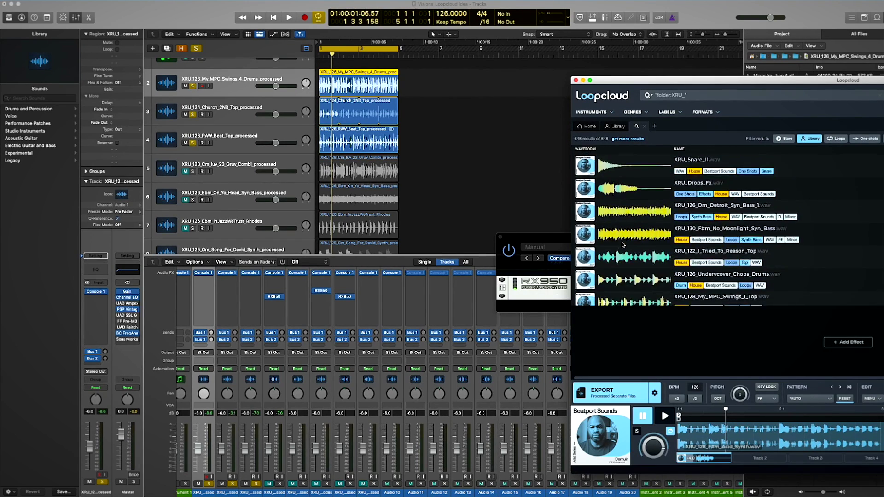
scroll(623, 245, up, 3)
Hide the Loopcloud browser so the Logic arrange area is showing
click(487, 139)
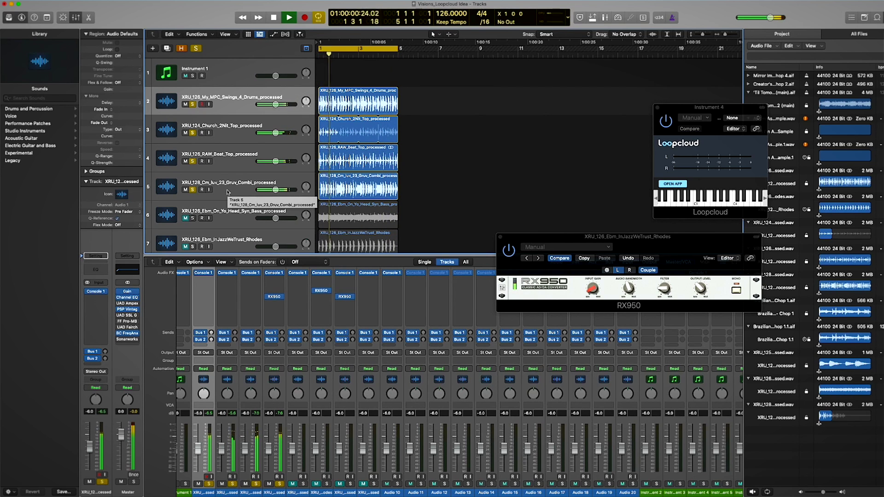
scroll(228, 192, down, 2)
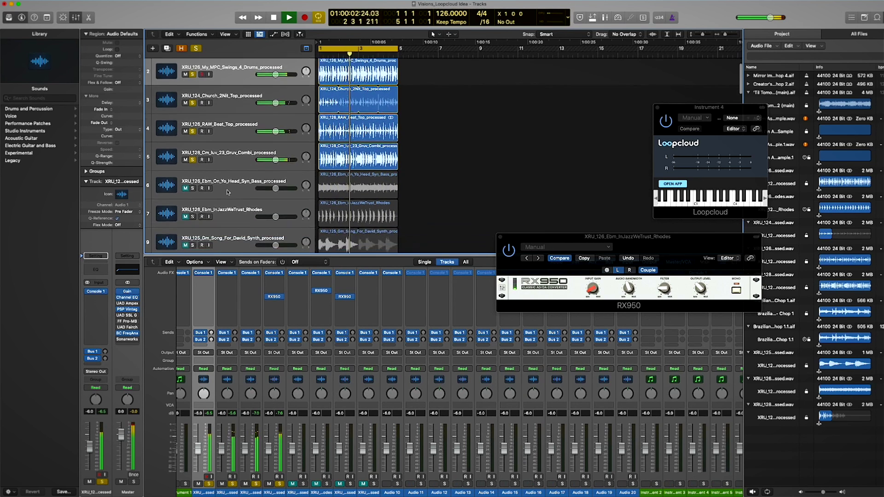
scroll(227, 193, down, 3)
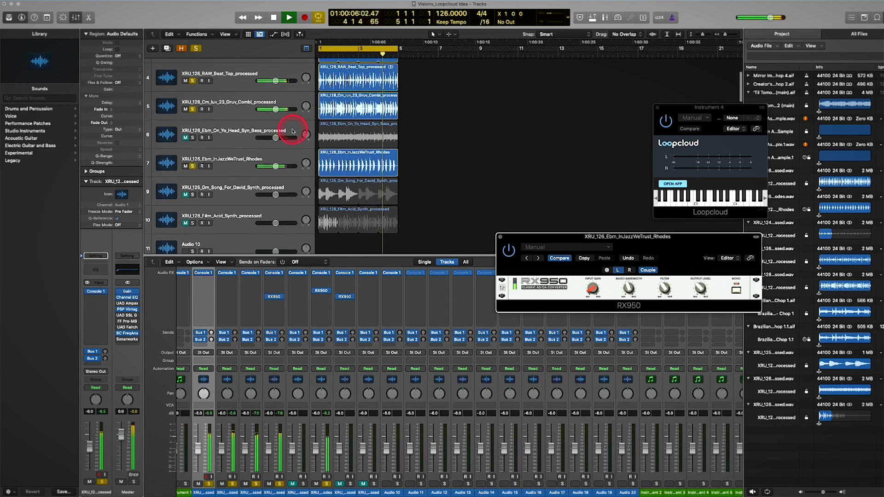
scroll(292, 132, down, 1)
scroll(292, 131, down, 2)
scroll(292, 132, down, 2)
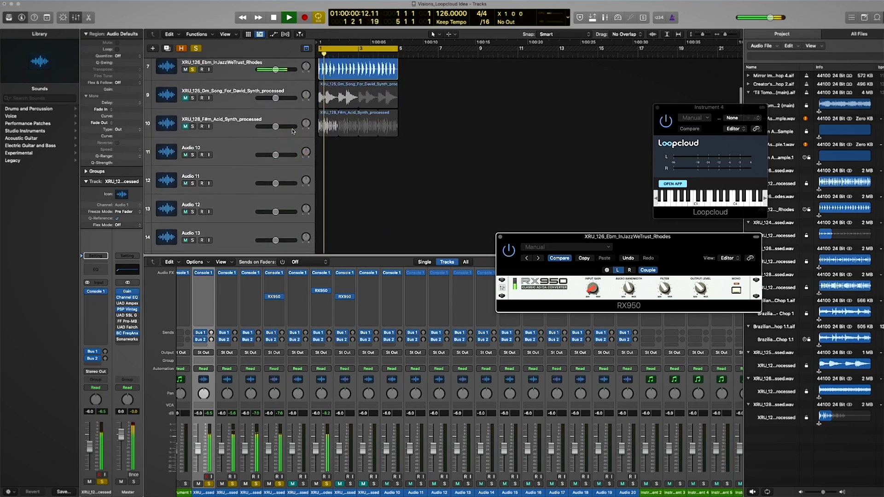
scroll(292, 132, up, 3)
scroll(293, 127, up, 3)
scroll(292, 124, up, 3)
scroll(291, 122, up, 1)
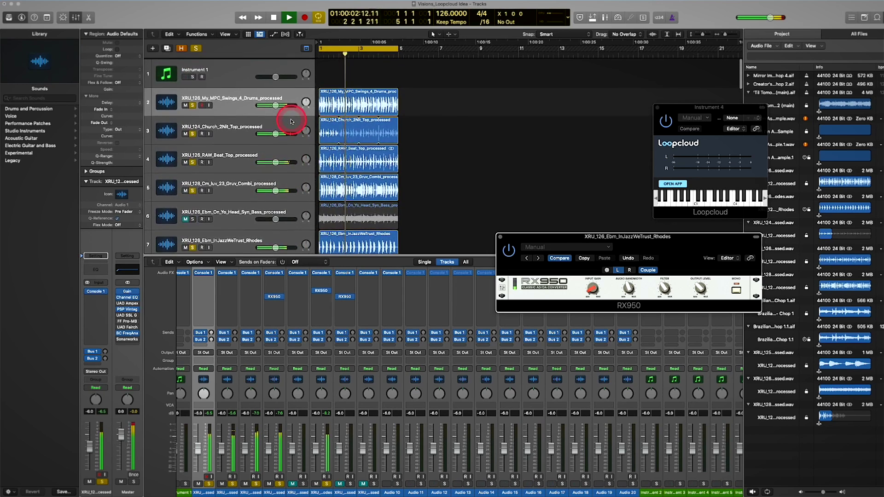
scroll(292, 124, down, 2)
scroll(291, 125, down, 2)
scroll(291, 125, down, 2)
scroll(291, 125, down, 1)
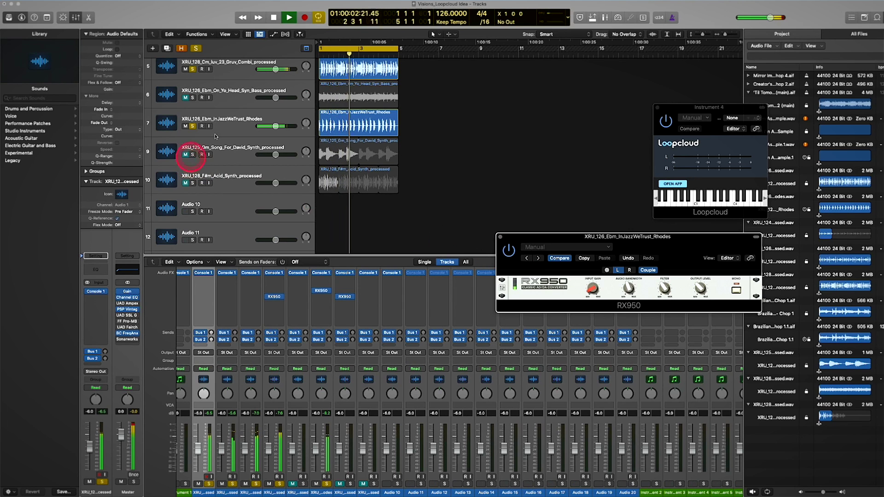
scroll(192, 126, up, 1)
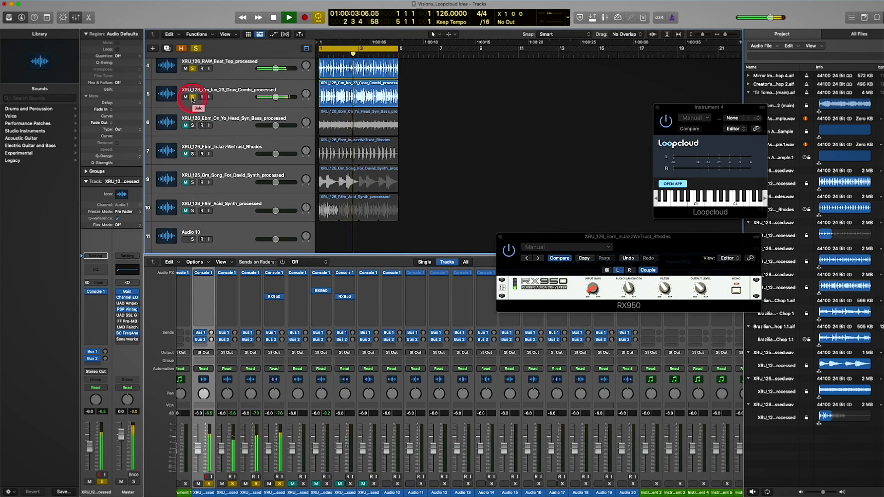
Unsolo the Gruv Combi loop on track 5, leaving the drum loops soloed
click(193, 97)
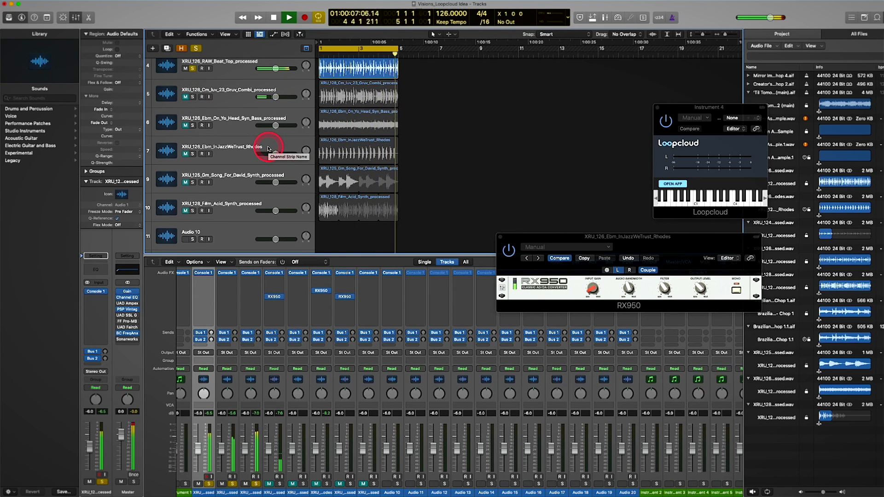
scroll(214, 187, down, 1)
click(214, 188)
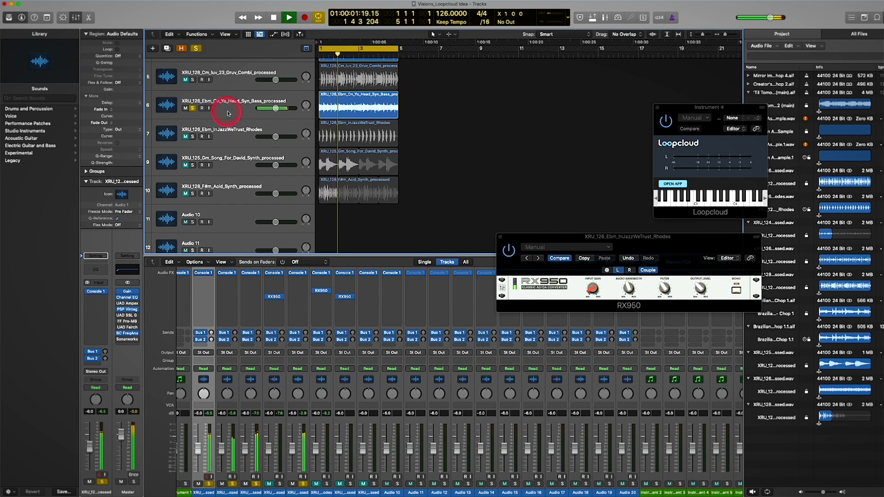
click(224, 113)
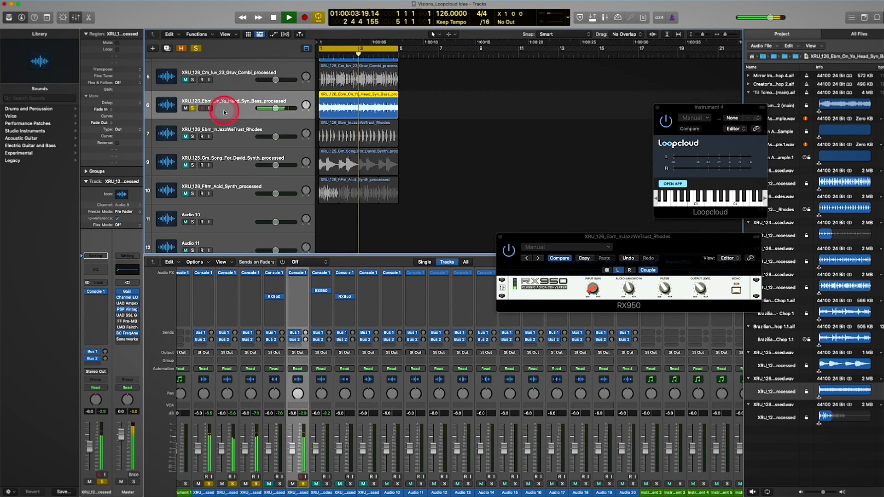
click(297, 273)
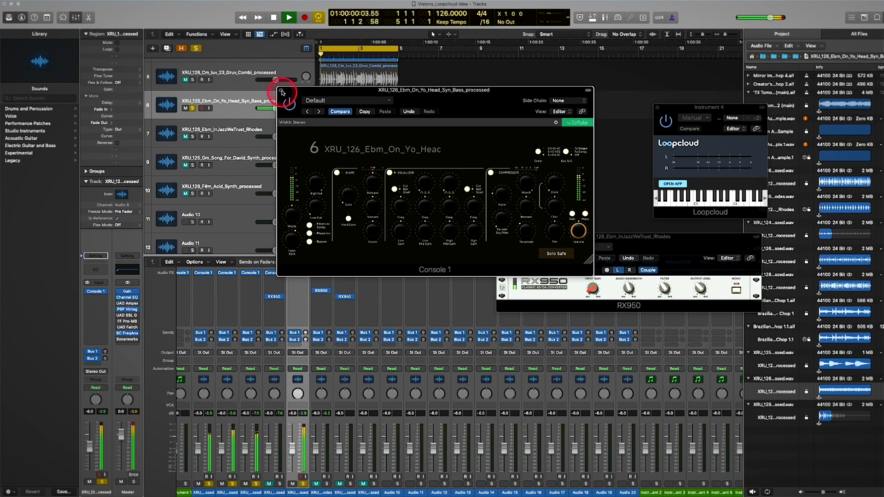
click(283, 92)
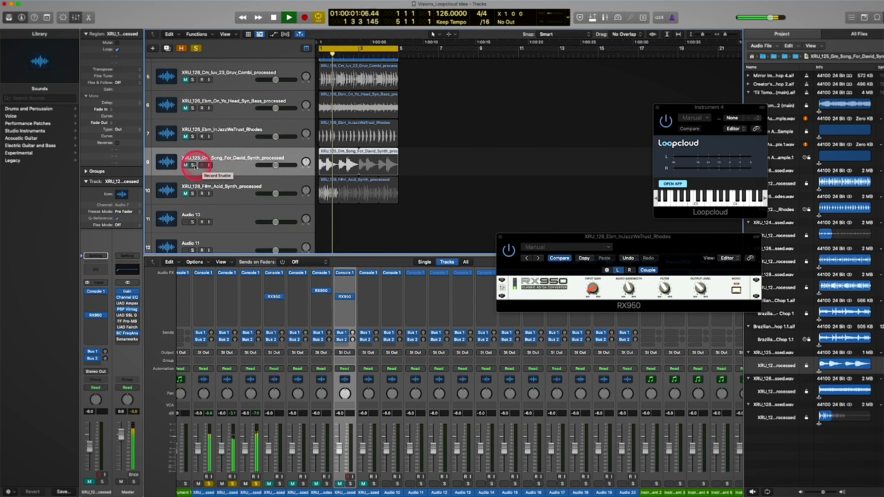
Solo the Gm_Song_For_David_Synth loop on track 9 and open its RX950 insert
click(193, 166)
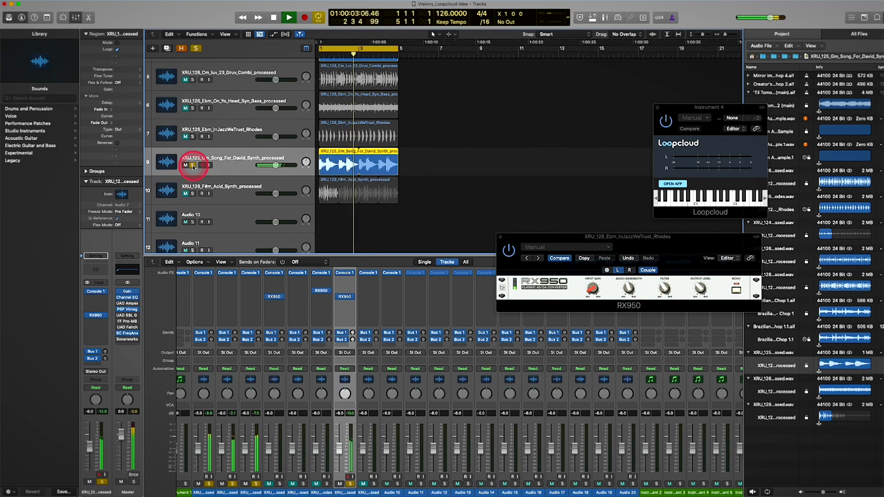
click(352, 339)
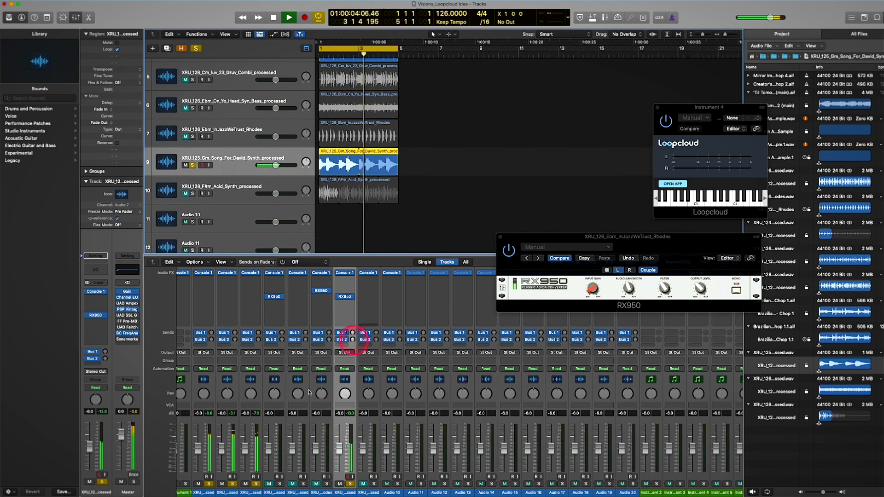
click(345, 297)
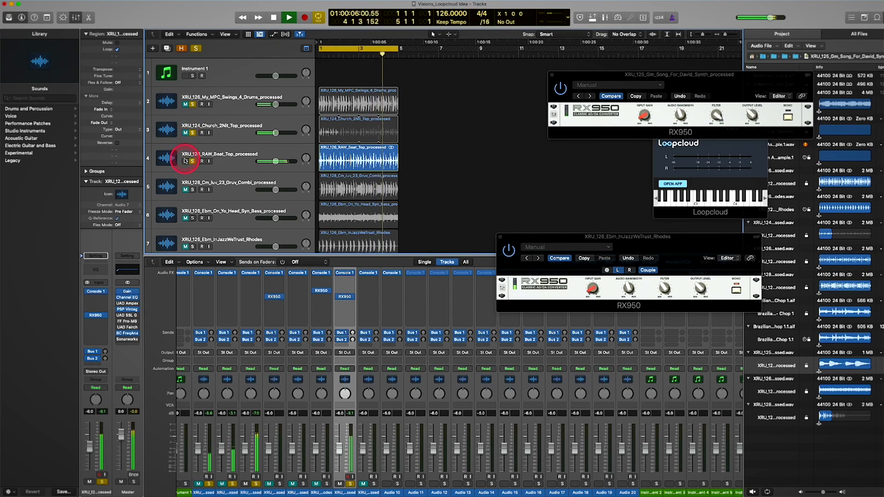
Add the Church top and MPC Swings loops to the solo, then lower the RX950 Filter
click(185, 132)
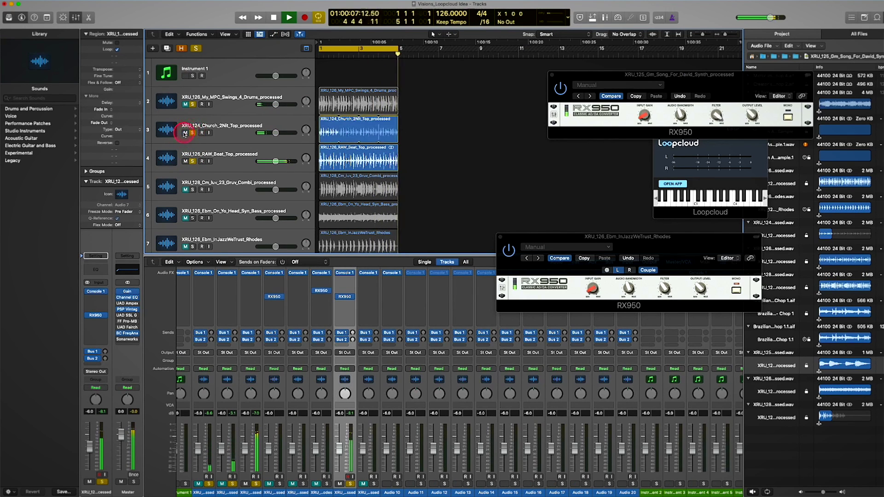
click(185, 105)
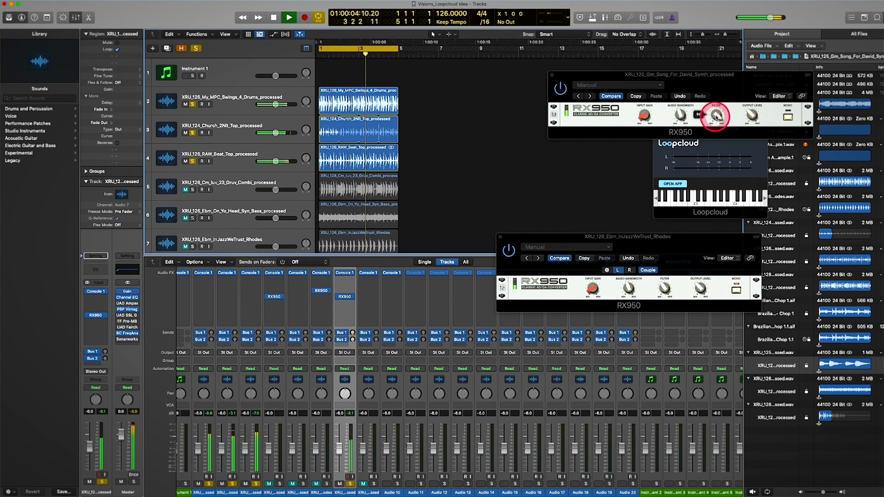
drag(719, 116, 725, 133)
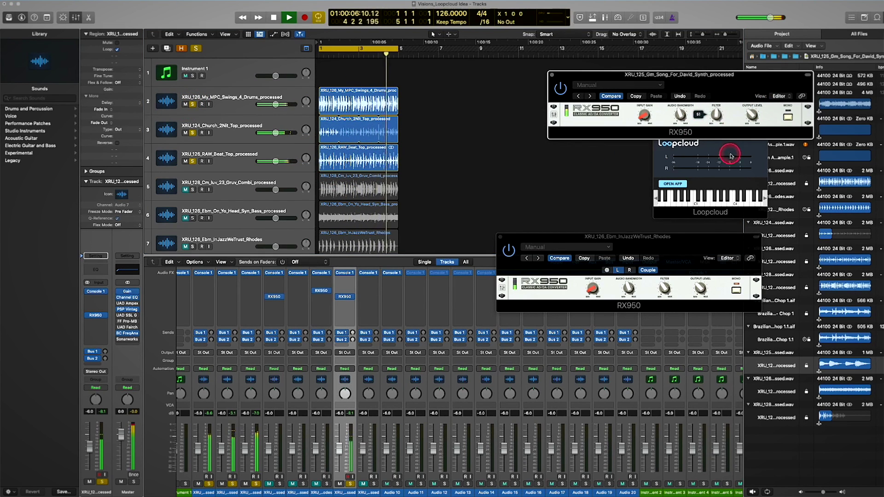